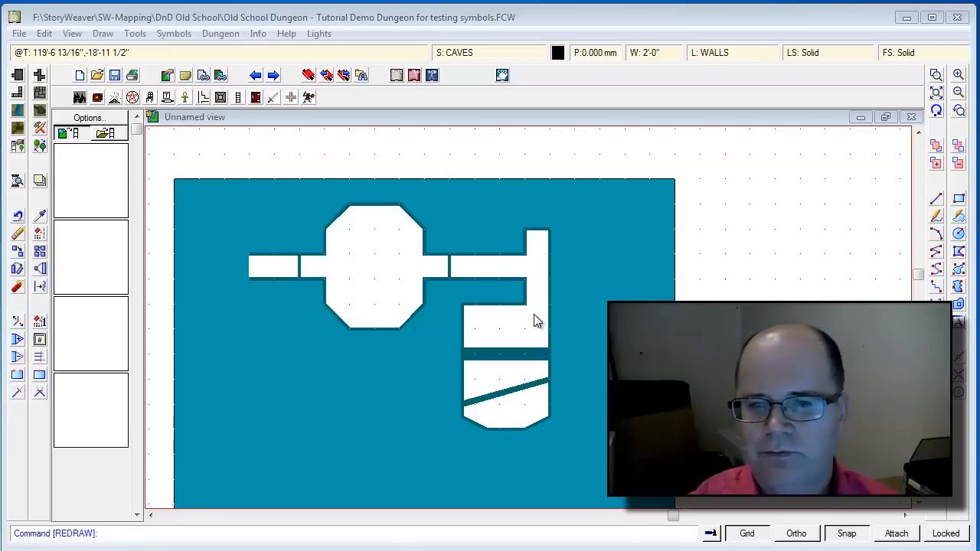
Load the Up and Down symbol catalog, then open the catalog browser at the SS2 Fantasy folder.
left_click(64, 134)
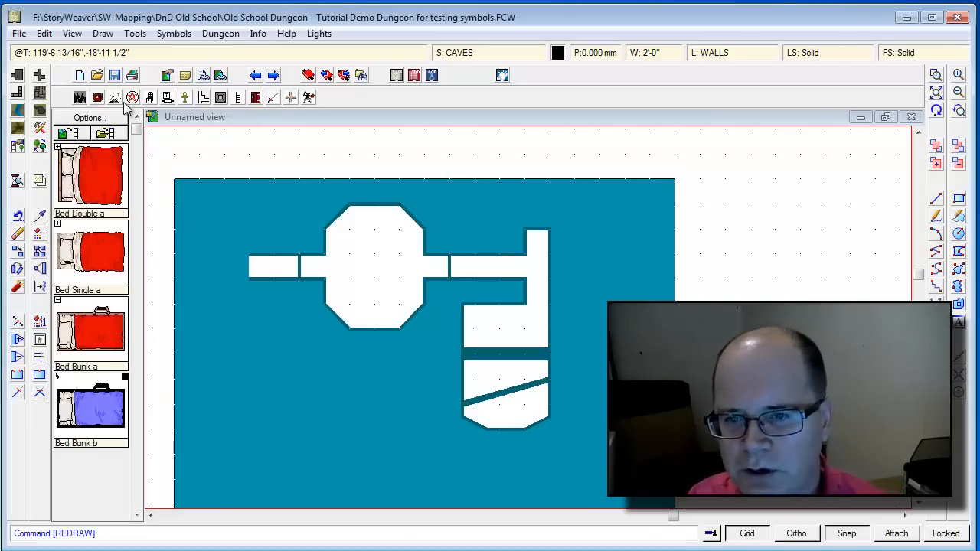
left_click(257, 99)
left_click(239, 98)
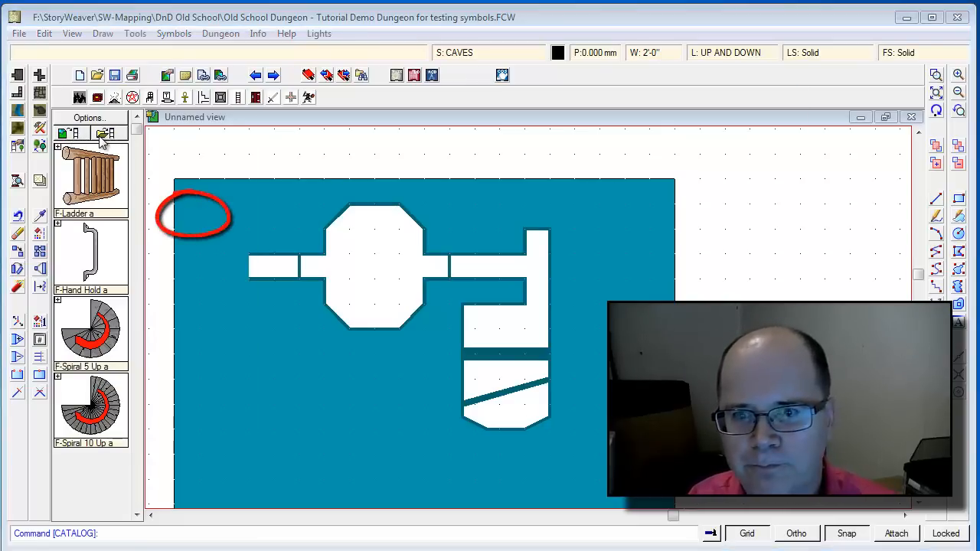
left_click(105, 134)
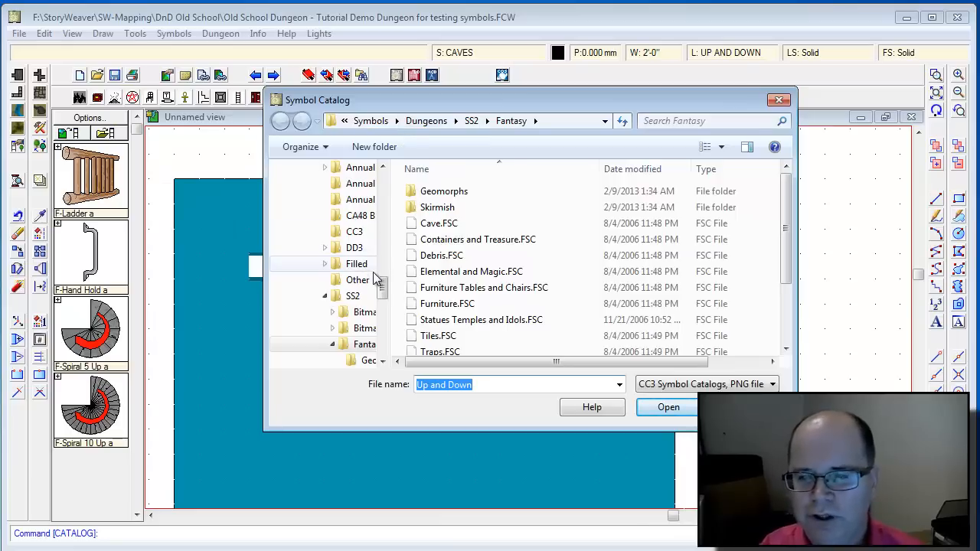
Load Joes Old School Symbols for Tutorial.FSC from F:\StoryWeaver\SW-Mapping\DnD Old School\Old School Symbol Tutorial.
left_click_drag(383, 286, 383, 224)
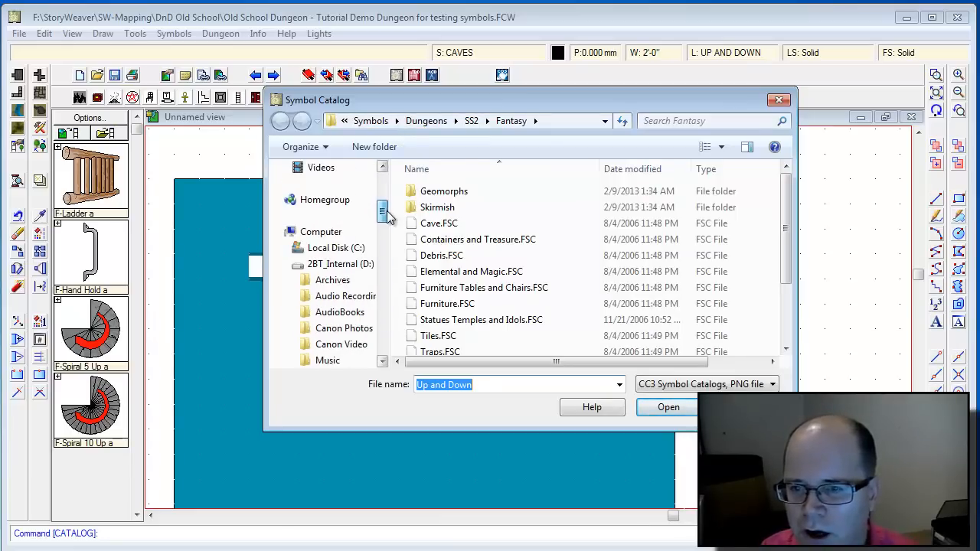
left_click(288, 265)
left_click(329, 296)
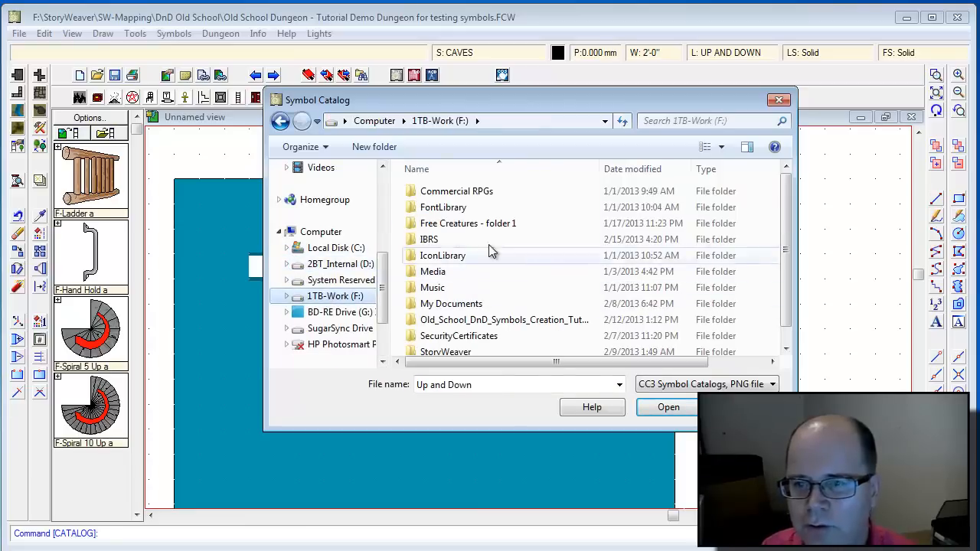
double_click(444, 351)
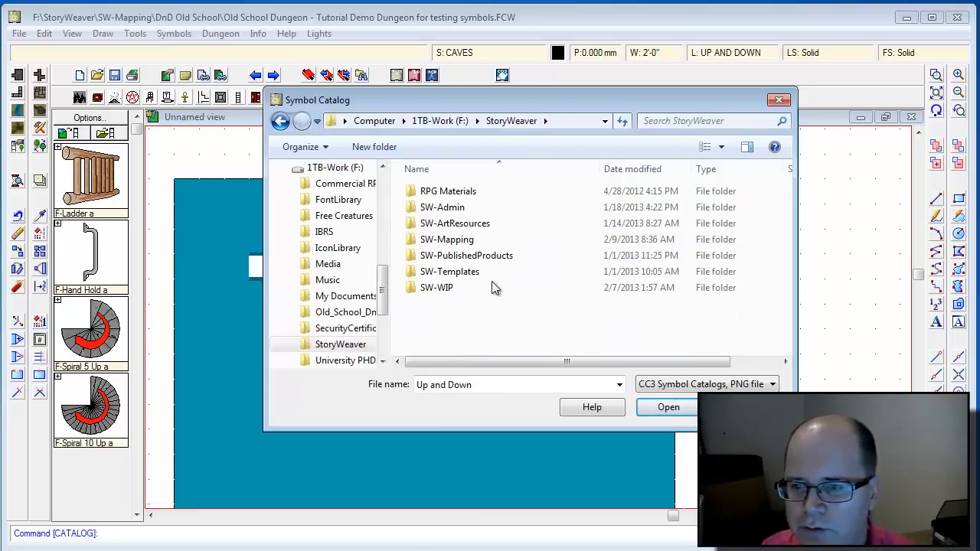
double_click(447, 240)
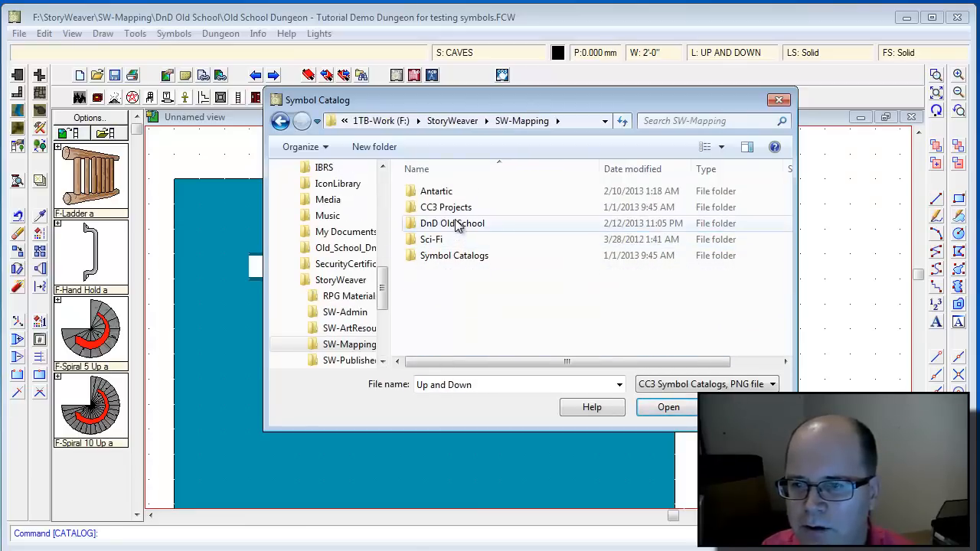
double_click(453, 223)
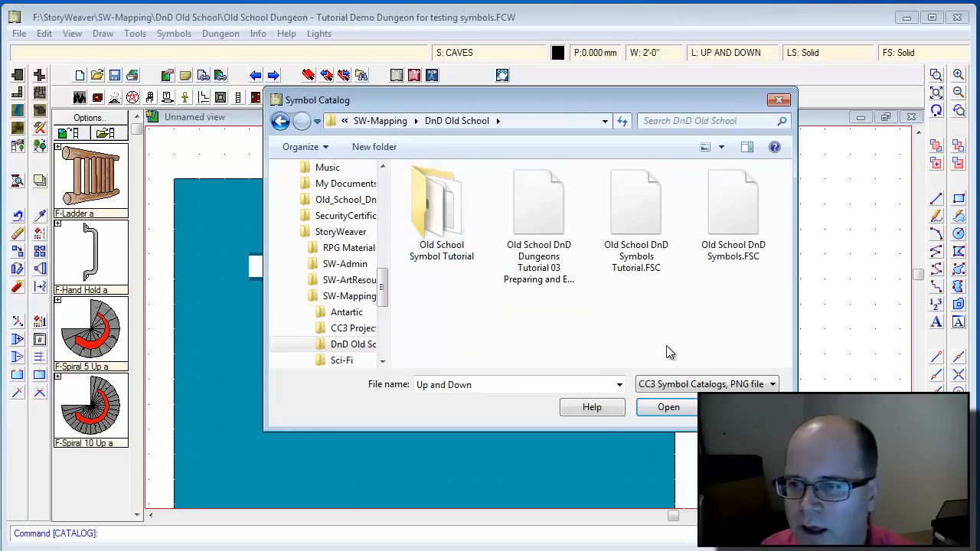
double_click(455, 228)
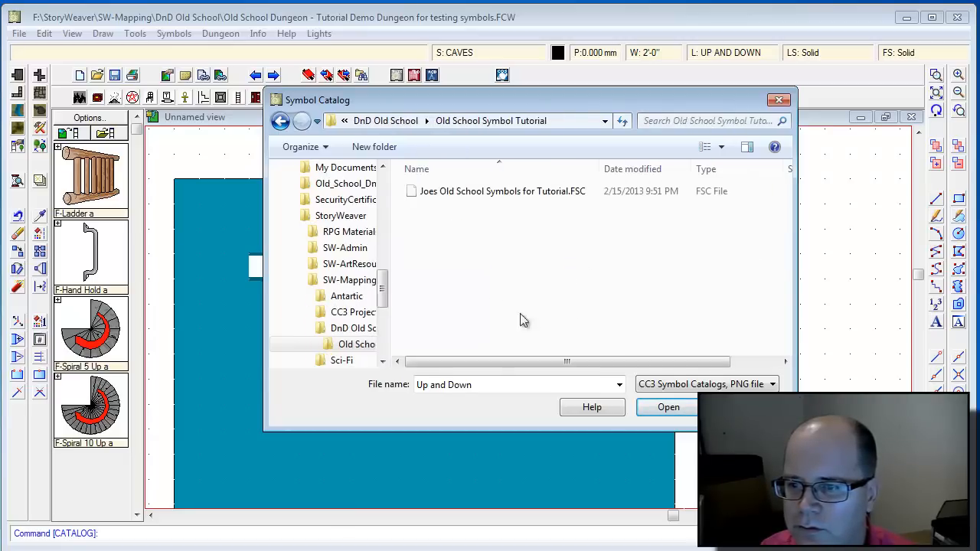
left_click(454, 193)
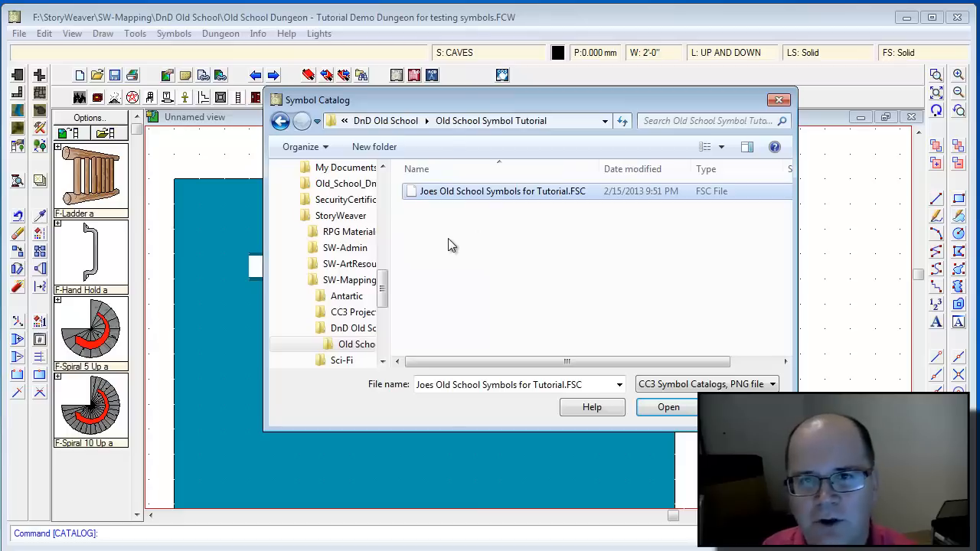
double_click(460, 194)
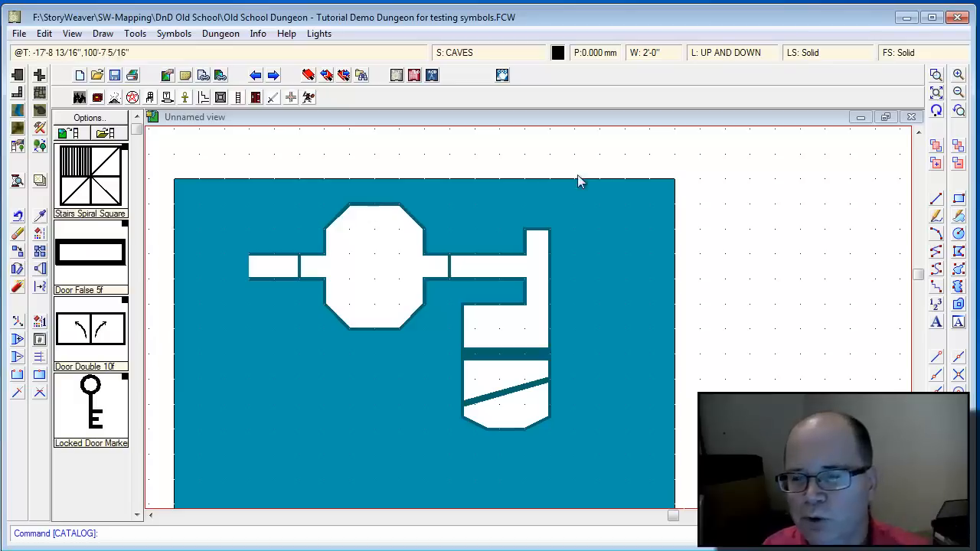
Set the current colour to teal (66) and pick the Stairs Spiral Square symbol.
left_click(557, 53)
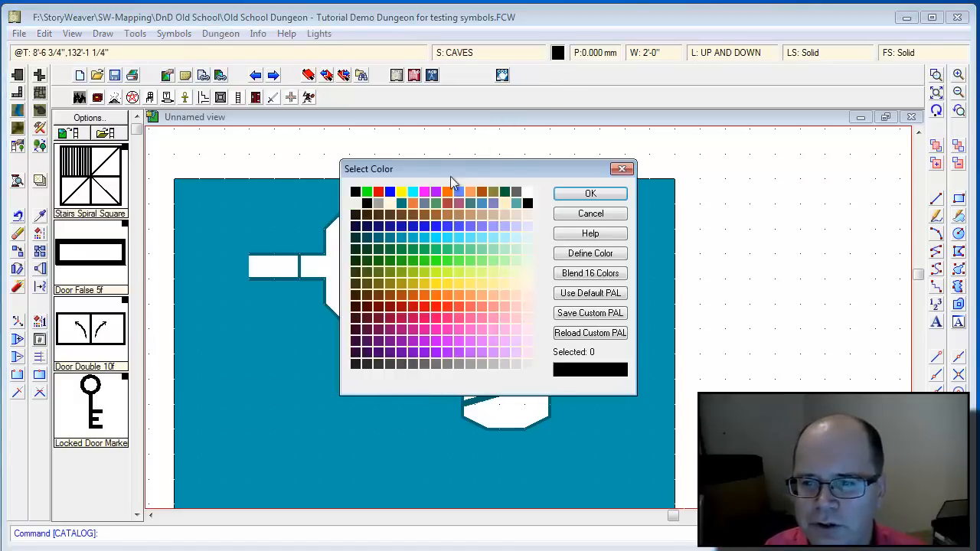
left_click(377, 238)
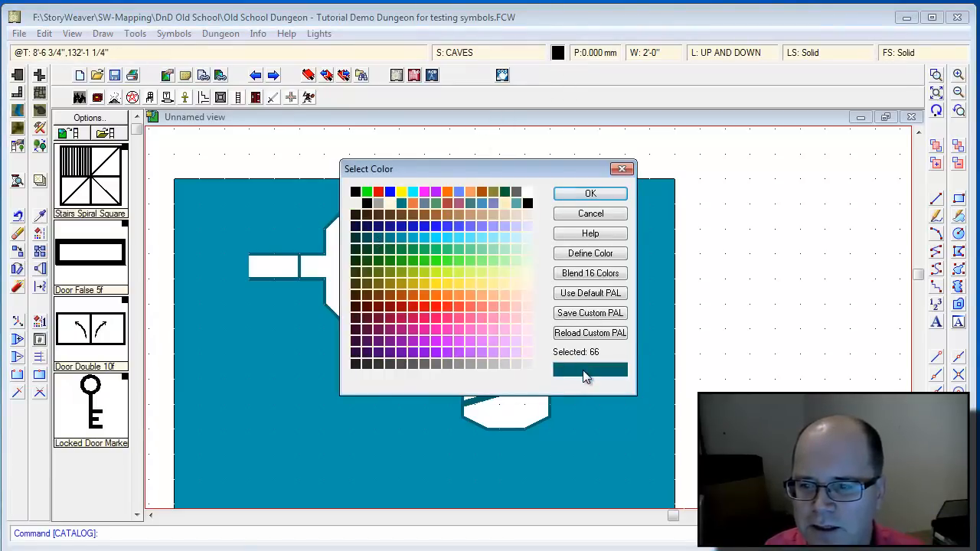
left_click(589, 195)
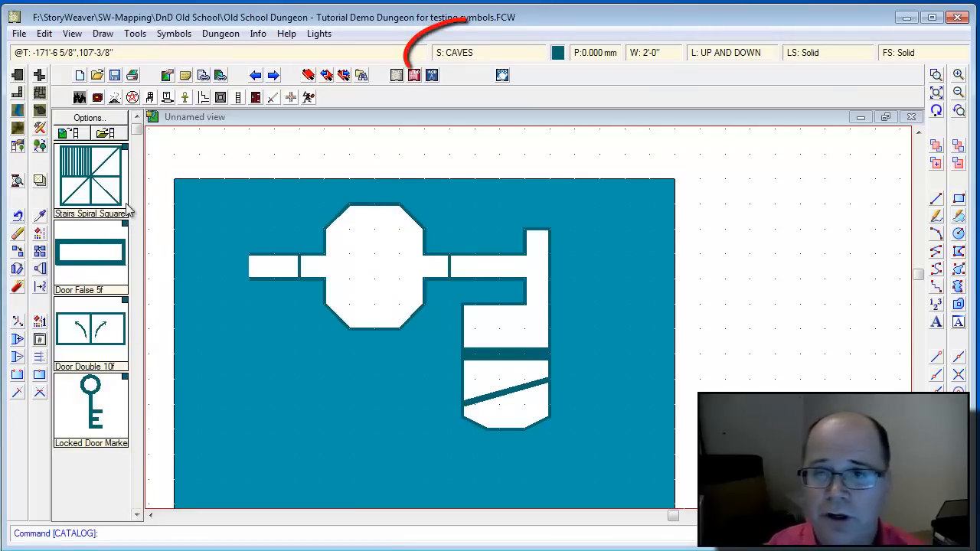
left_click(90, 174)
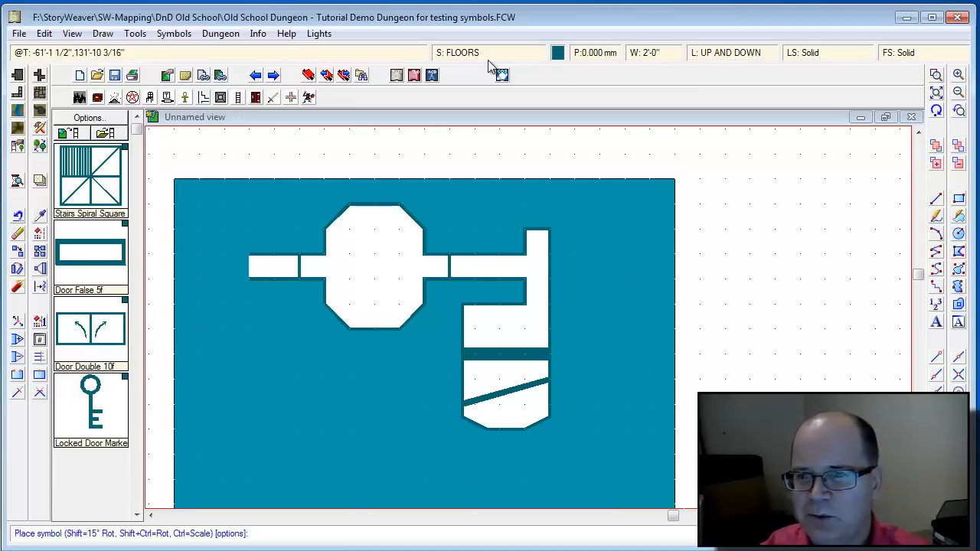
Place the spiral stair at X and Y scale 1 in the octagon room, then select the false door symbol.
right_click(385, 224)
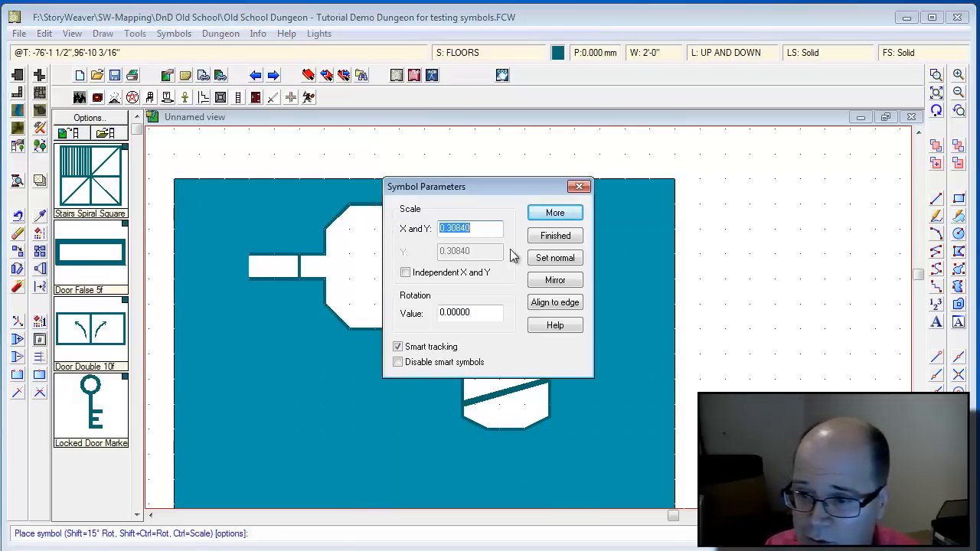
type("1")
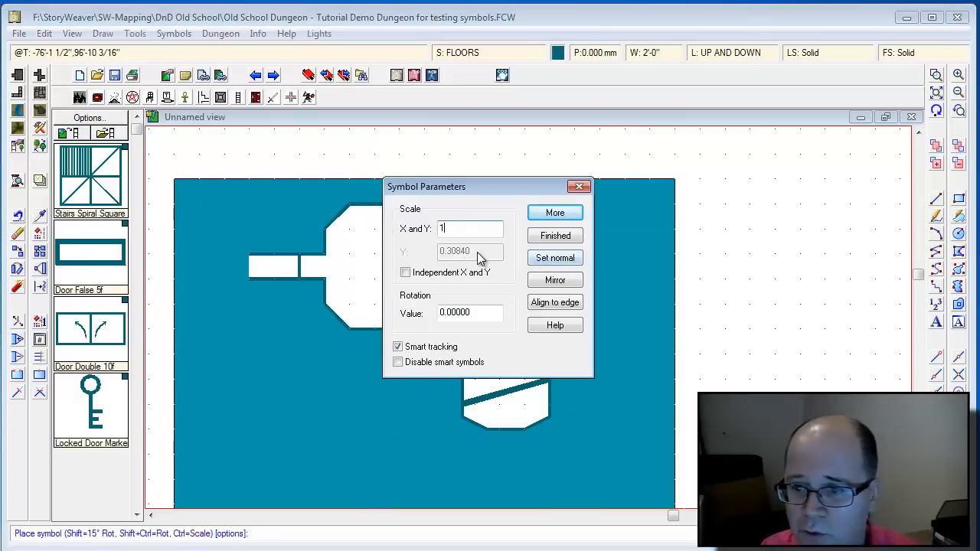
key("Return")
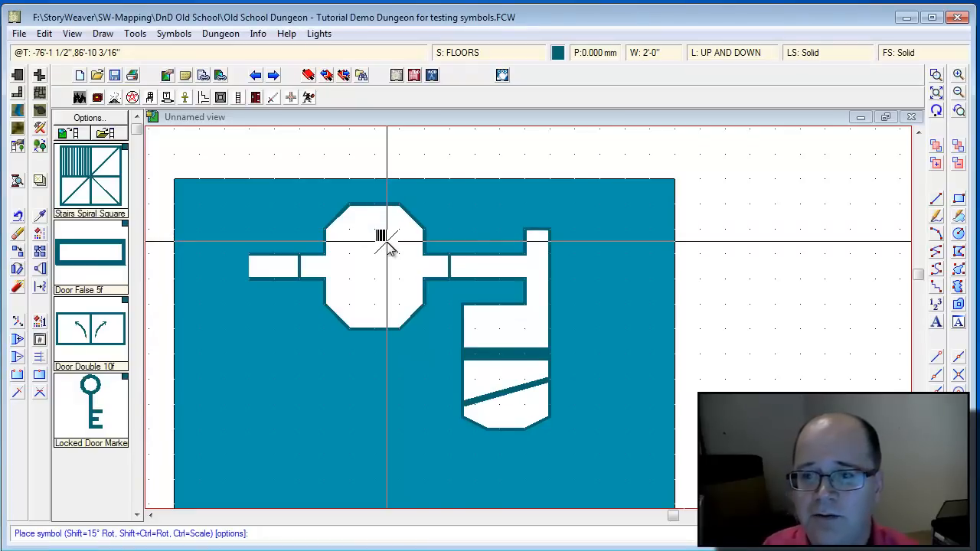
left_click(387, 242)
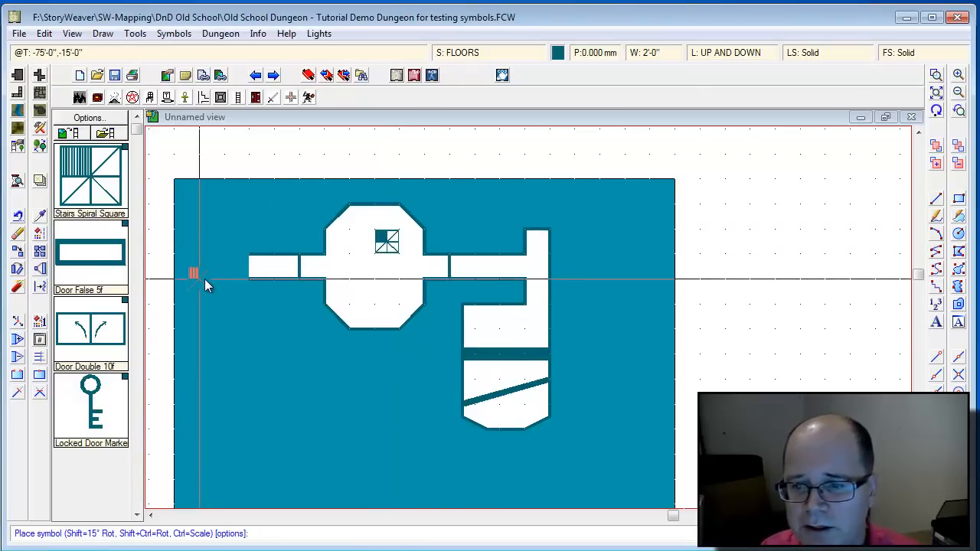
left_click(92, 255)
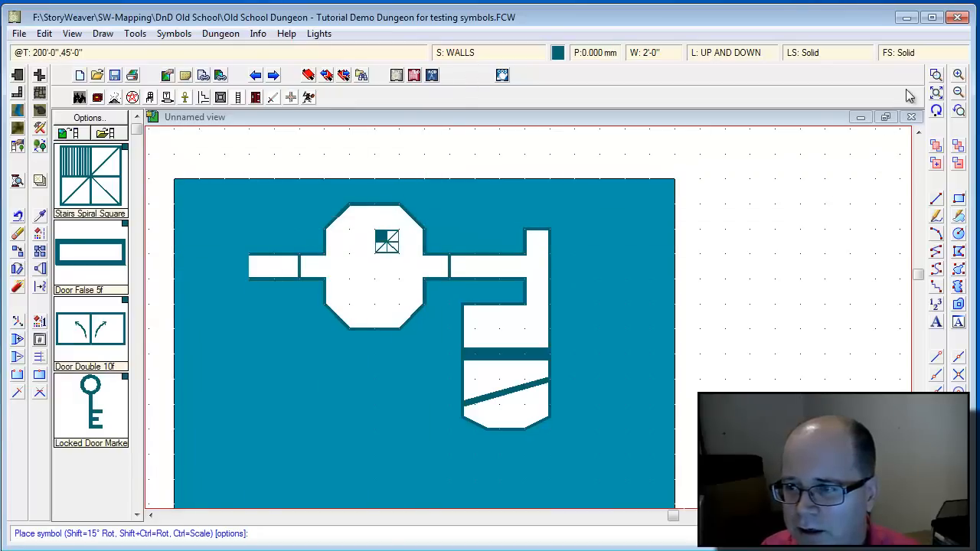
Place five Door False 5f markers around the octagon room and a Door Double 10f across the east corridor.
left_click(937, 75)
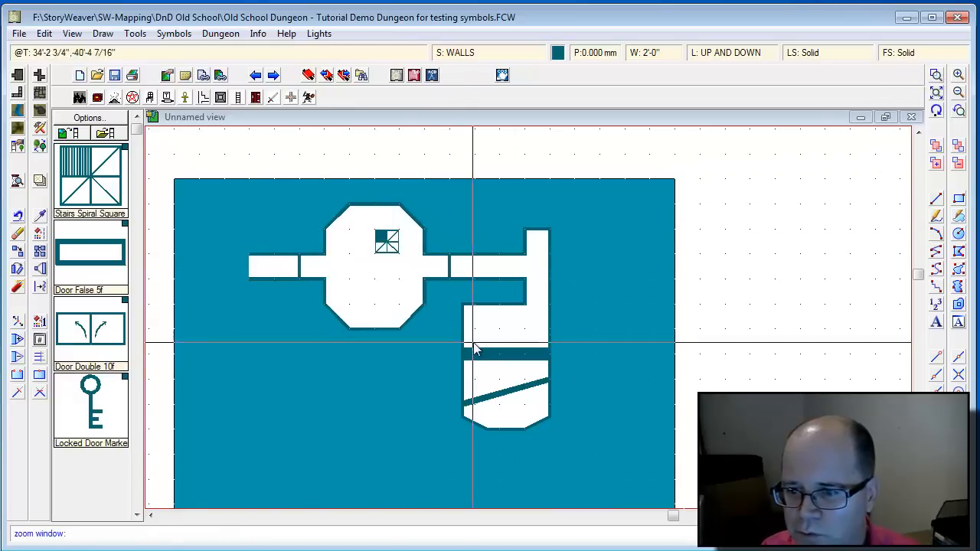
left_click(328, 202)
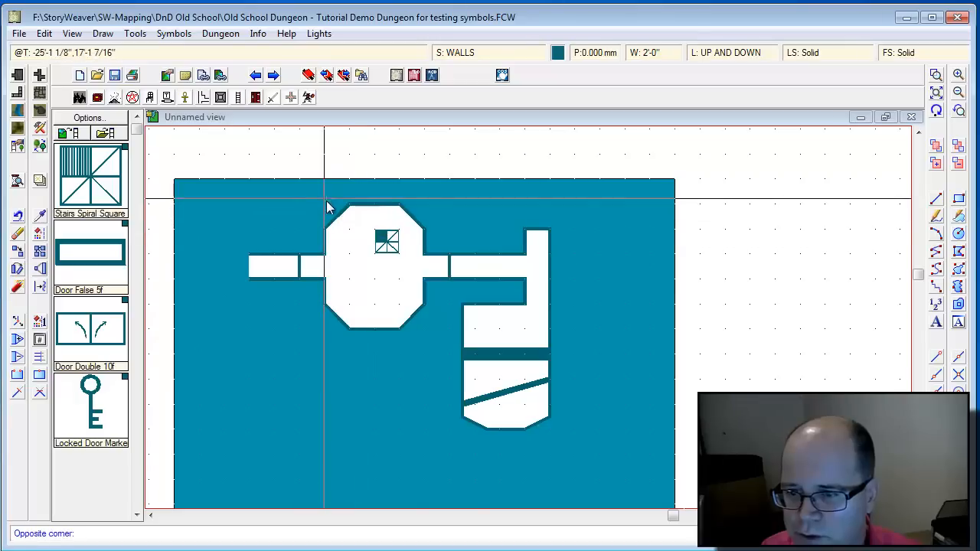
left_click(475, 332)
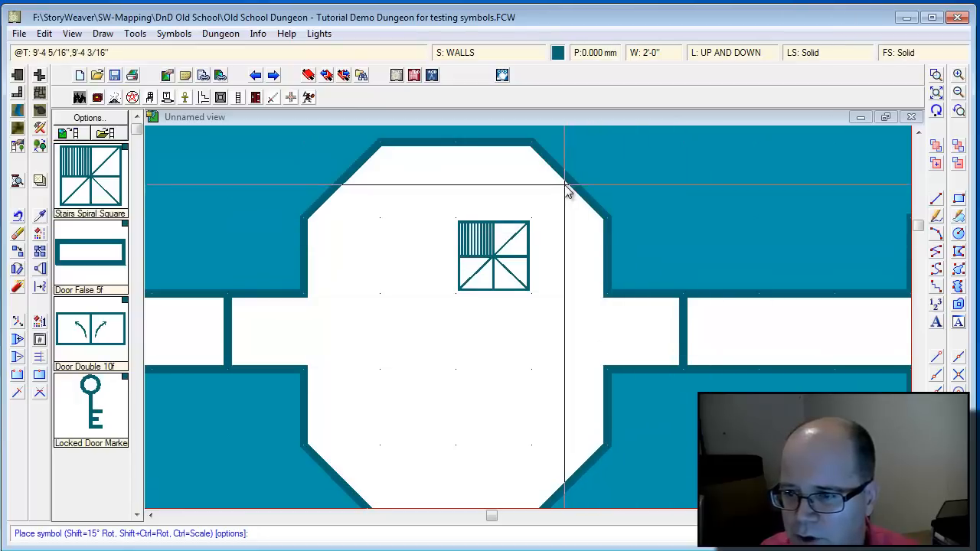
left_click(448, 374)
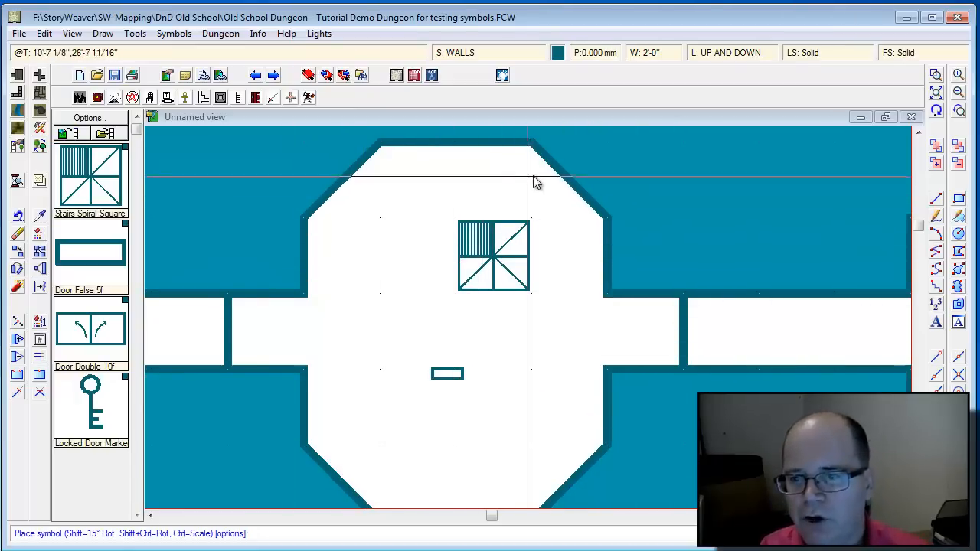
left_click(566, 171)
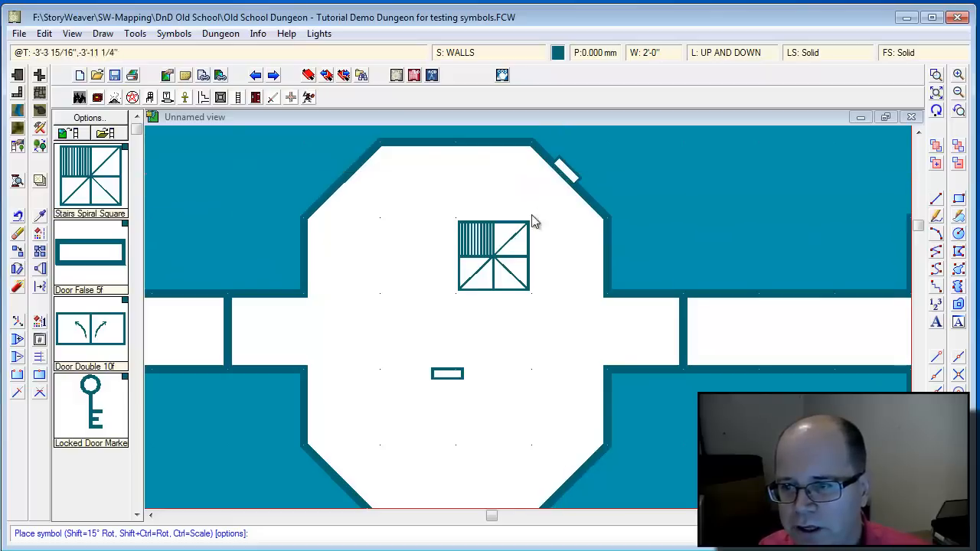
left_click(473, 147)
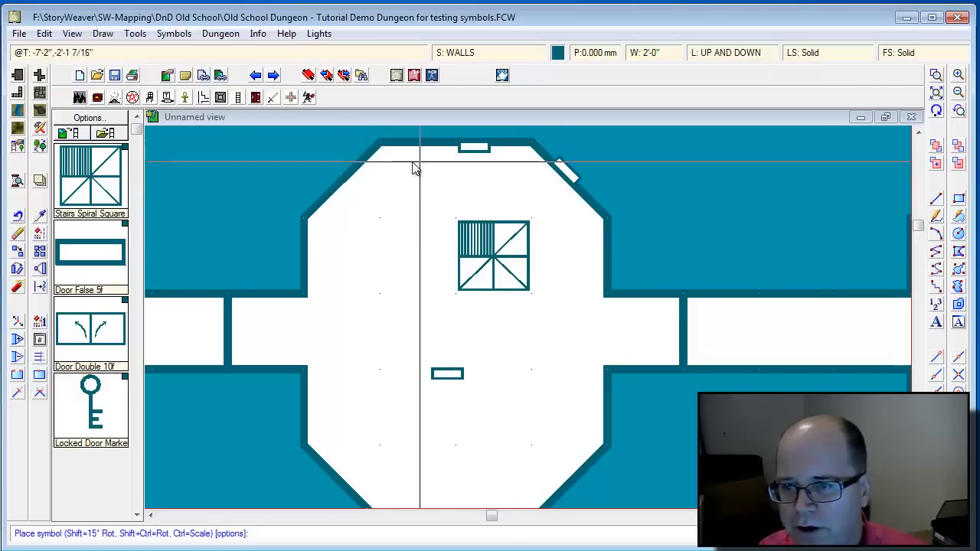
left_click(357, 168)
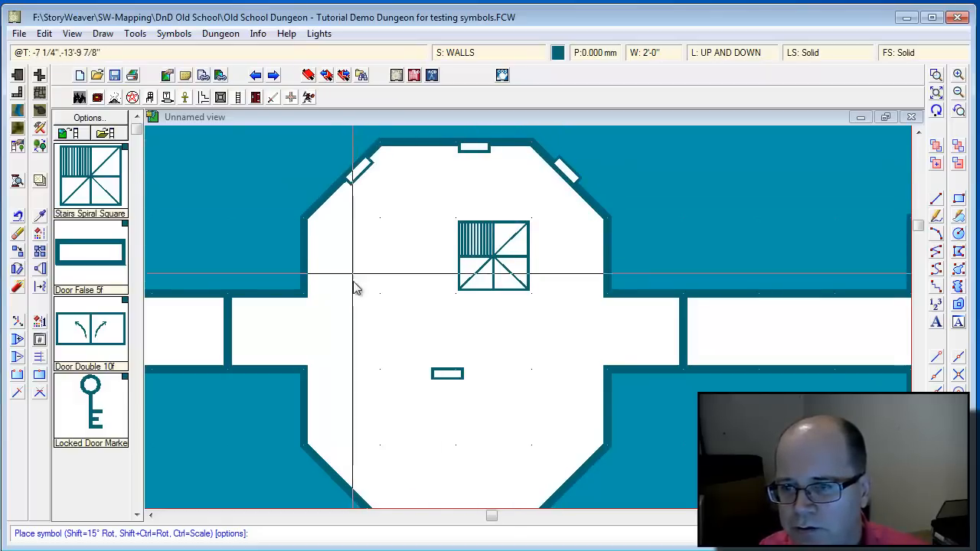
left_click(308, 266)
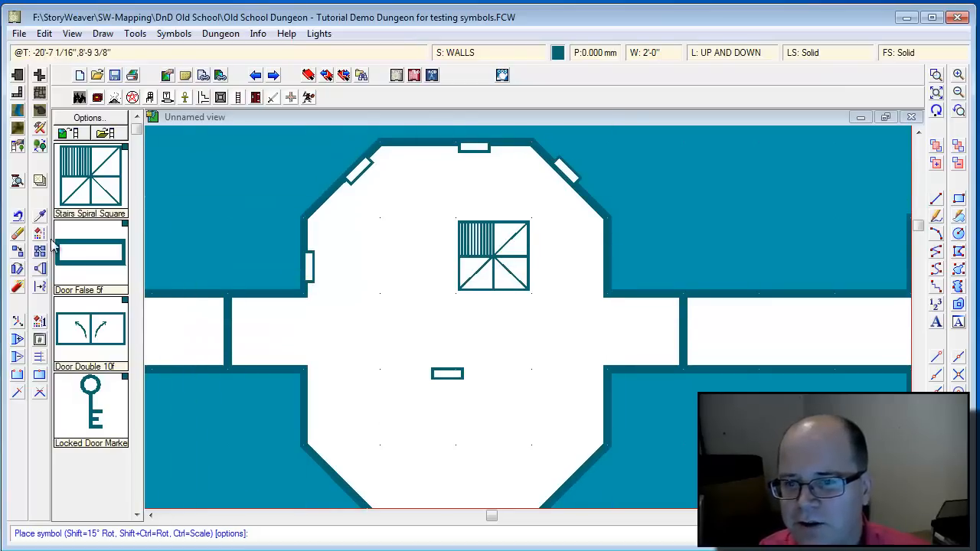
left_click(86, 331)
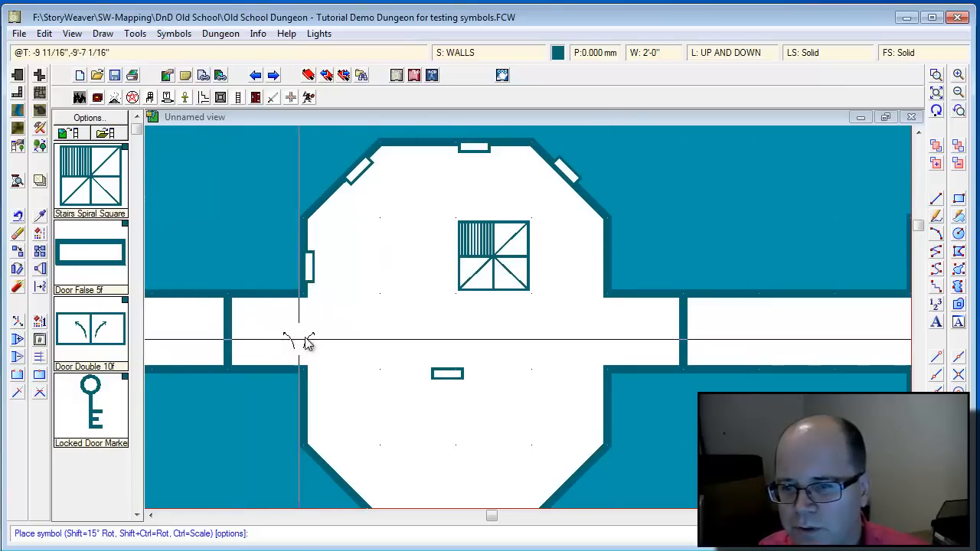
left_click(684, 332)
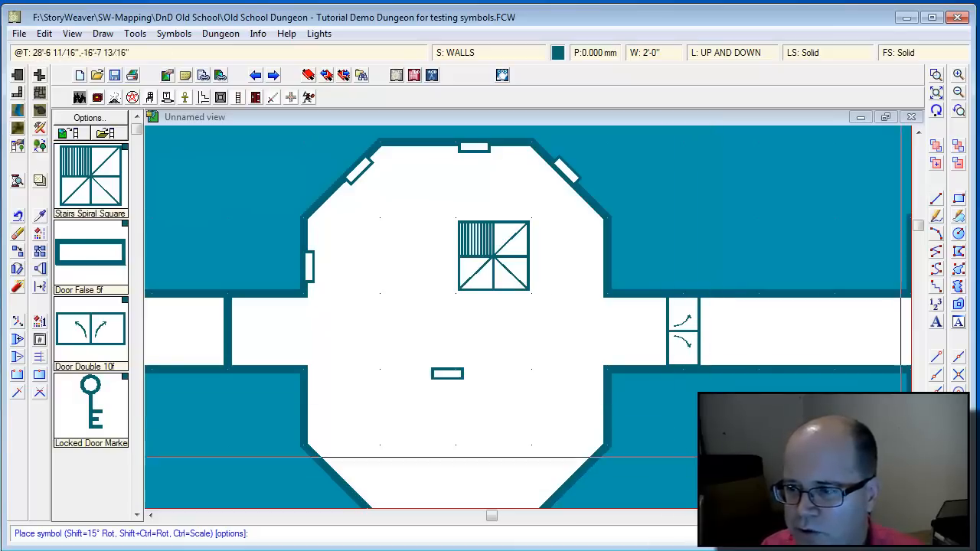
Zoom out and scroll down to frame the octagon room and its lower-right diagonal corridor.
left_click(959, 93)
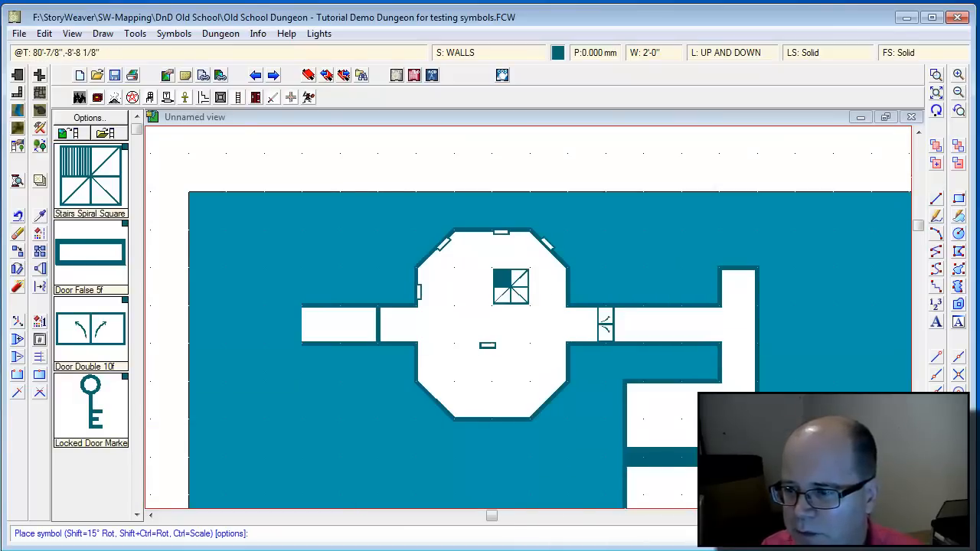
left_click(919, 501)
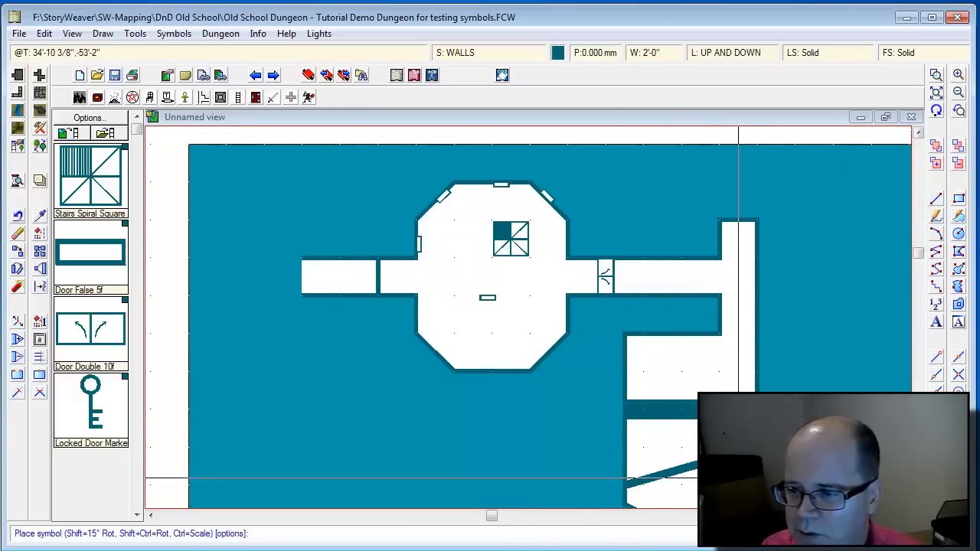
left_click(936, 76)
left_click(695, 376)
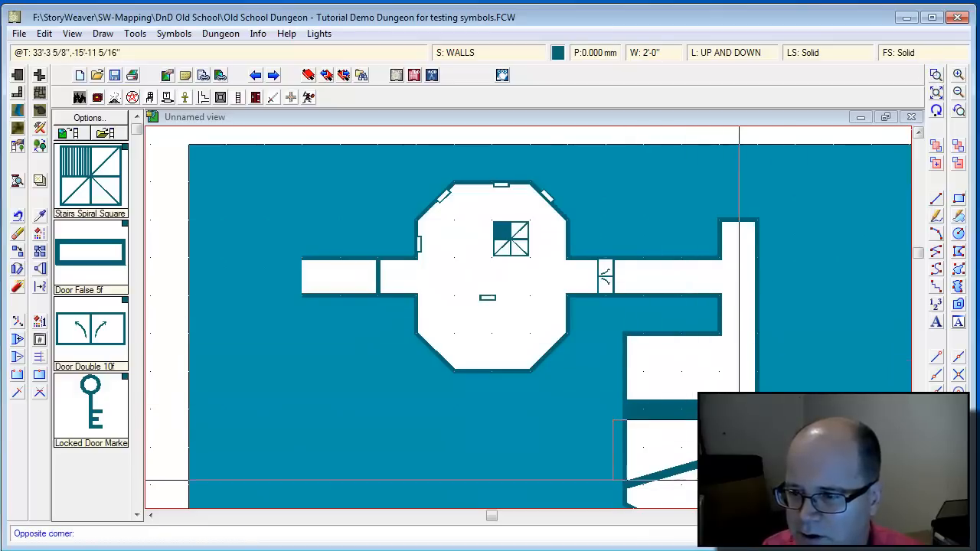
Place a rotated Door Double 10f across the diagonal corridor, erase it, redraw, then undo to restore it.
left_click(605, 426)
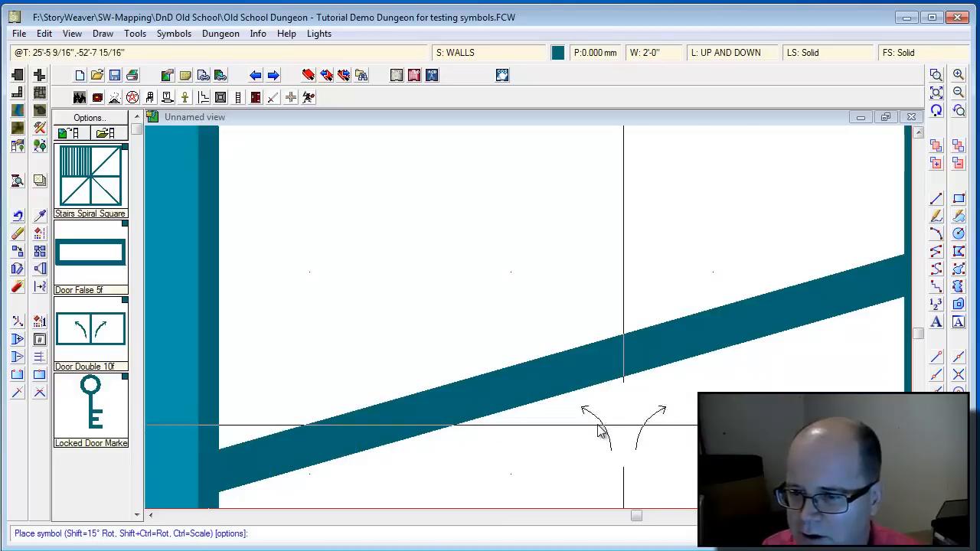
left_click(399, 427)
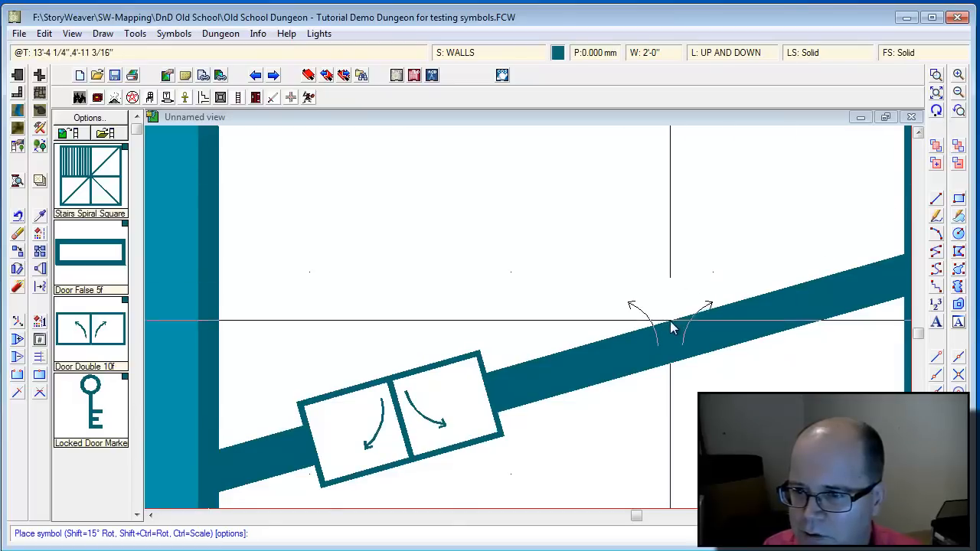
left_click(19, 236)
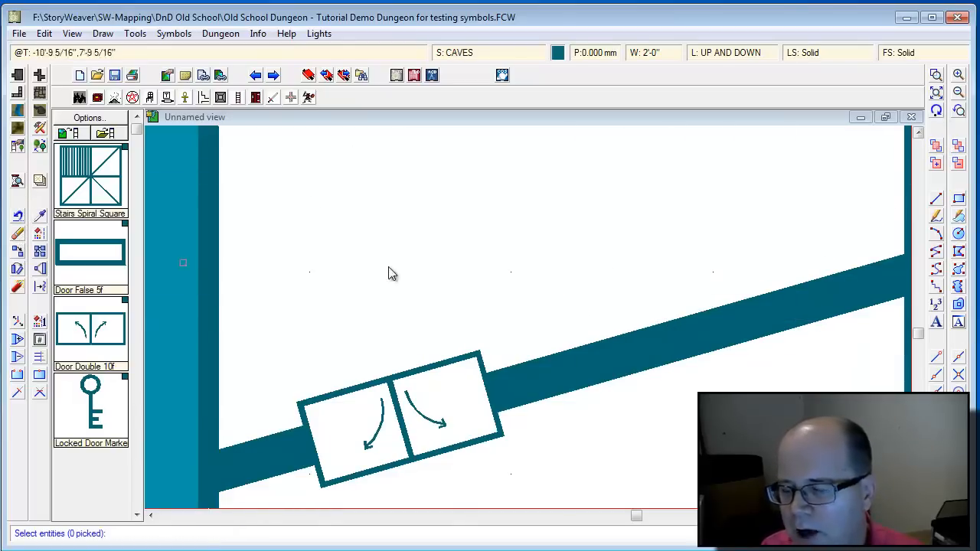
left_click(451, 368)
right_click(467, 304)
left_click(467, 305)
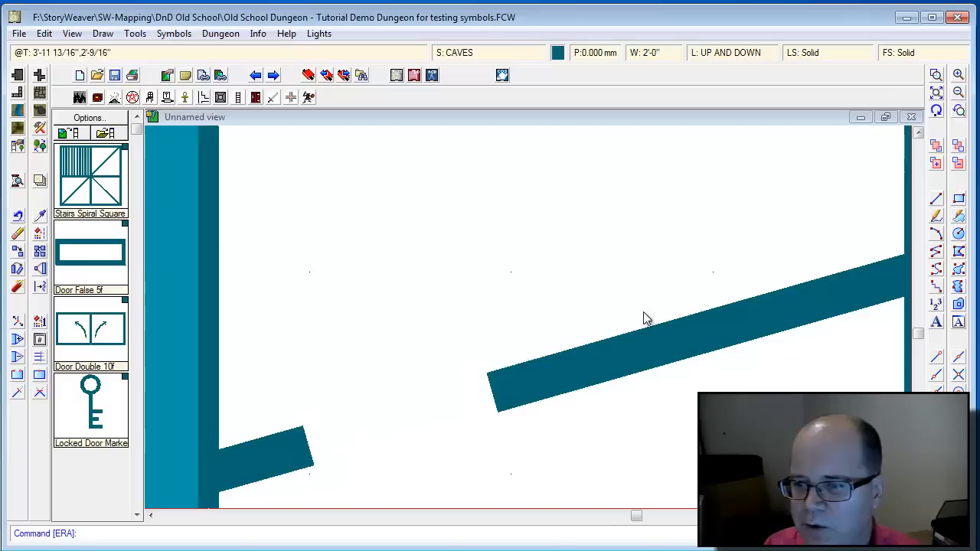
left_click(935, 112)
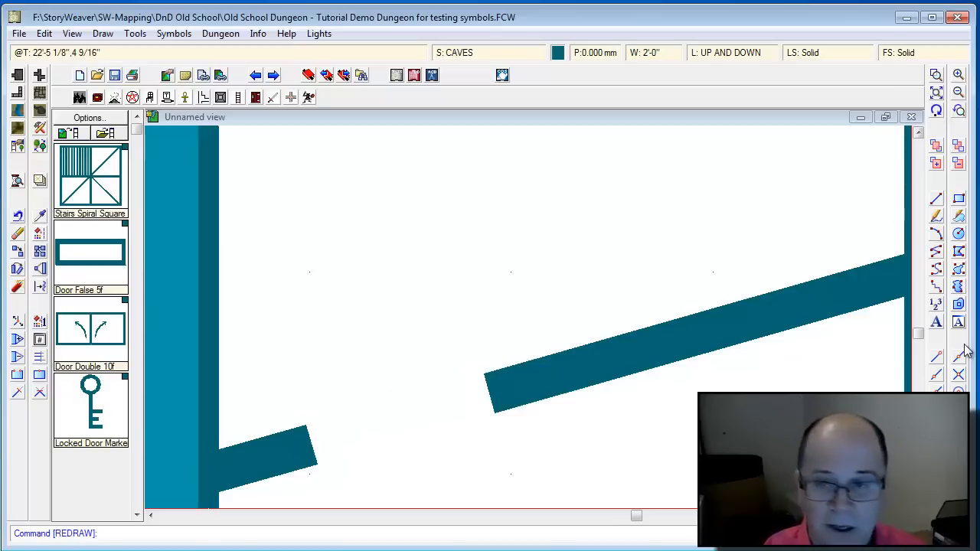
key("ctrl+z")
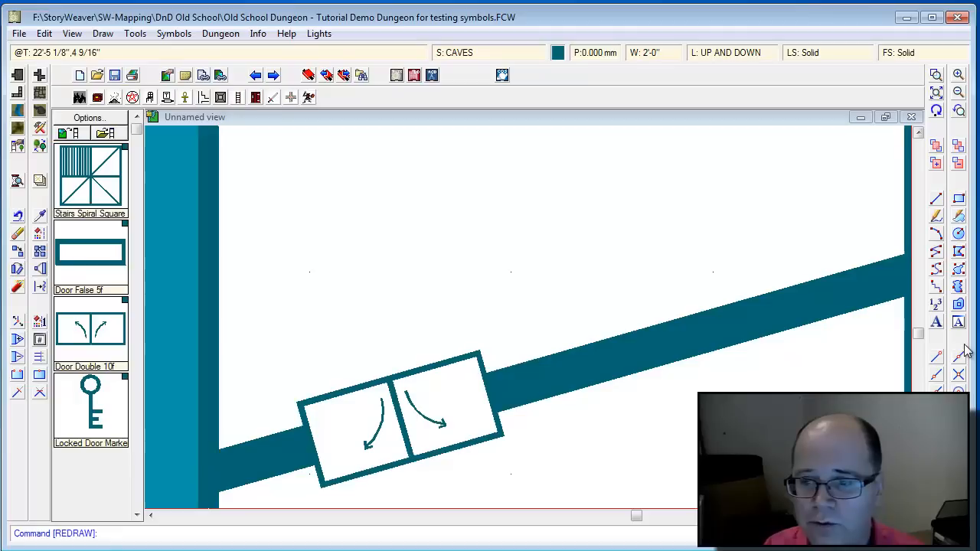
left_click(919, 133)
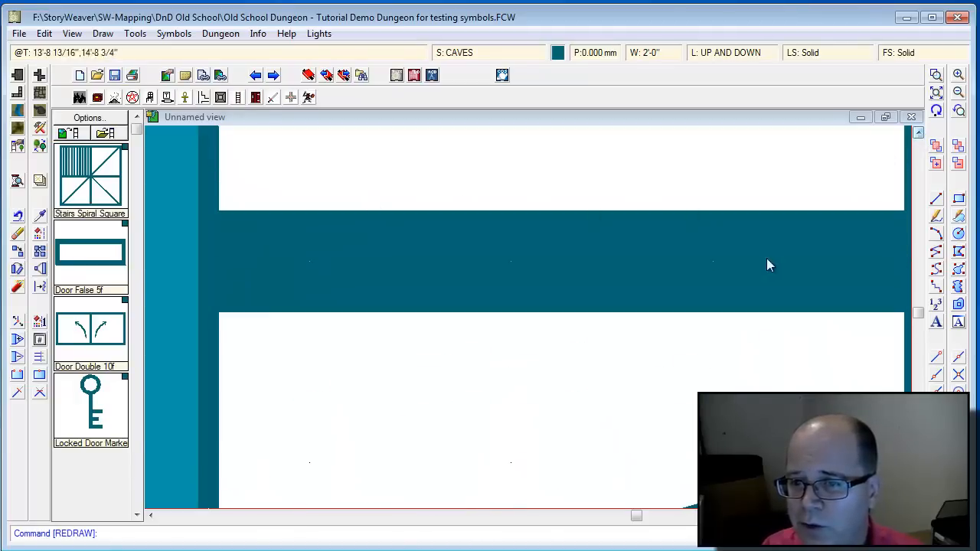
Replace two trial double doors with one downward-opening Door Double 10f in the horizontal wall's middle.
left_click(90, 329)
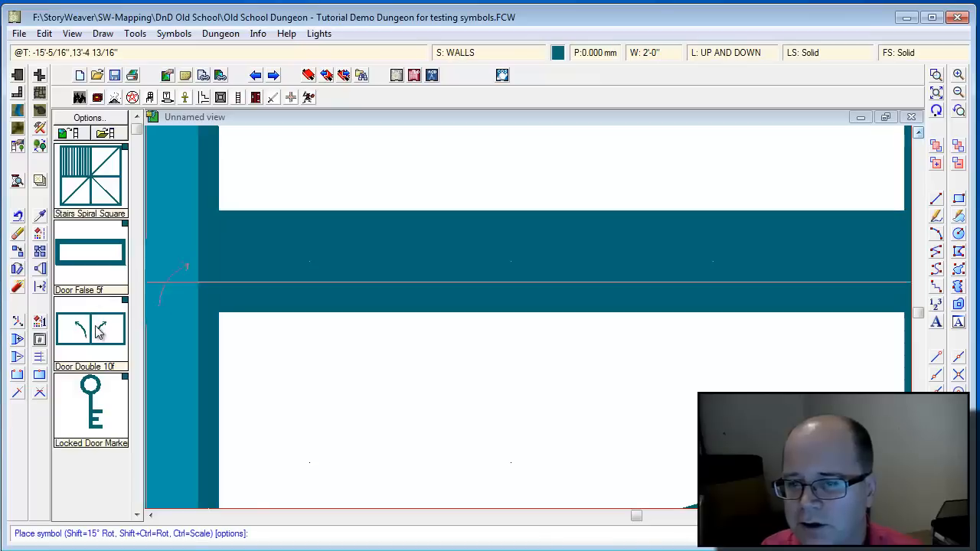
left_click(514, 261)
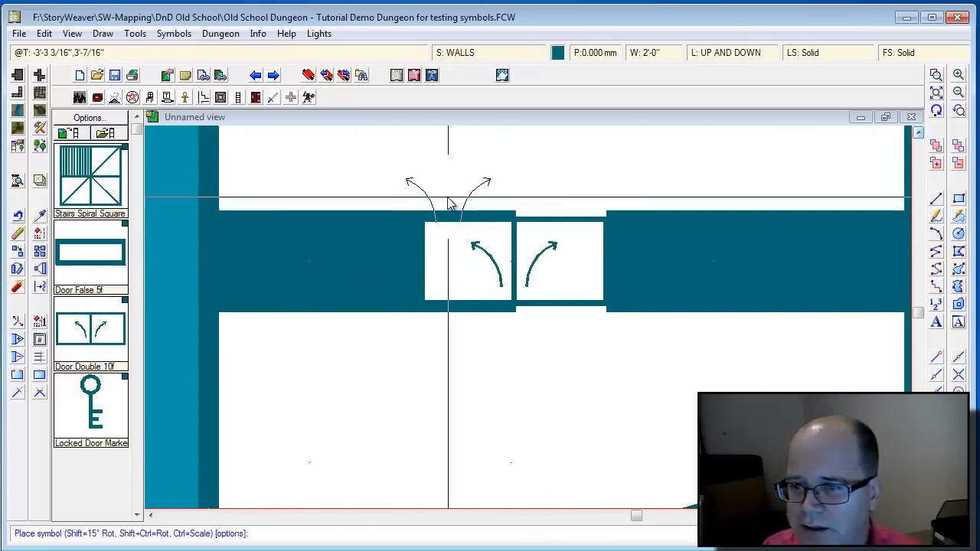
left_click(833, 253)
key("ctrl+z")
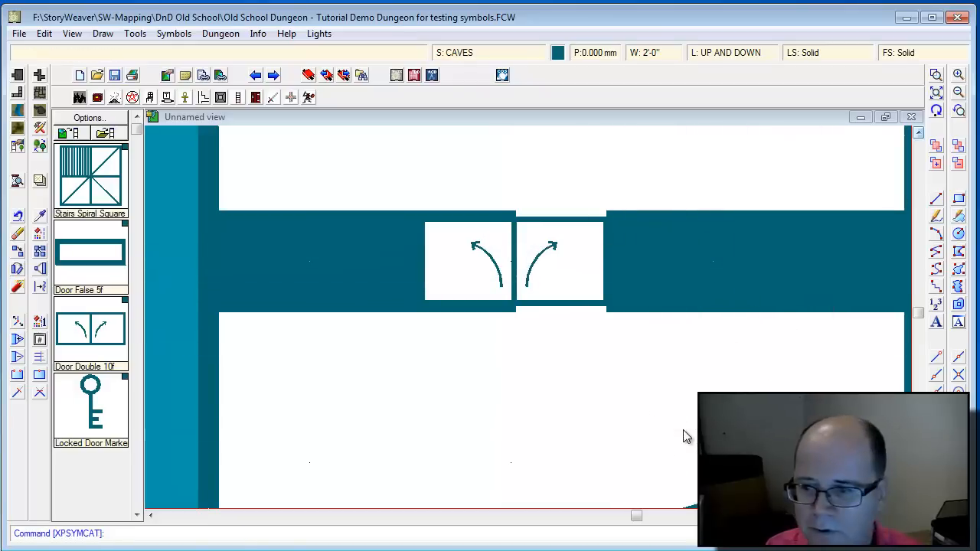
key("ctrl+z")
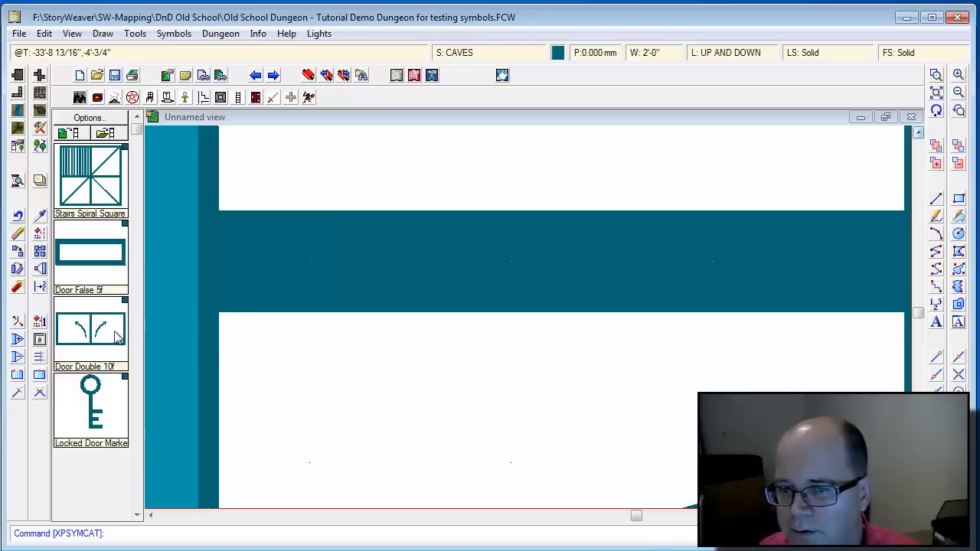
left_click(87, 331)
left_click(456, 264)
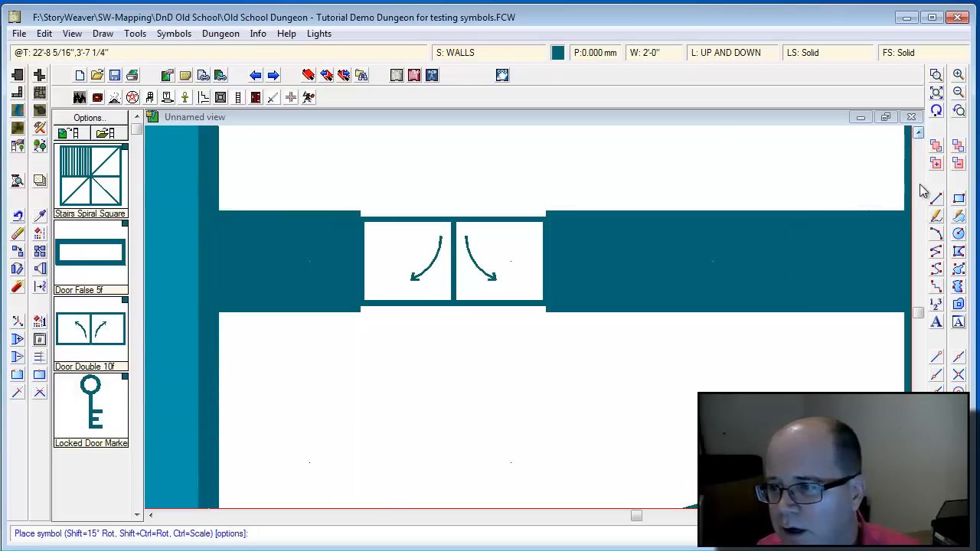
scroll(923, 192, "up", 5)
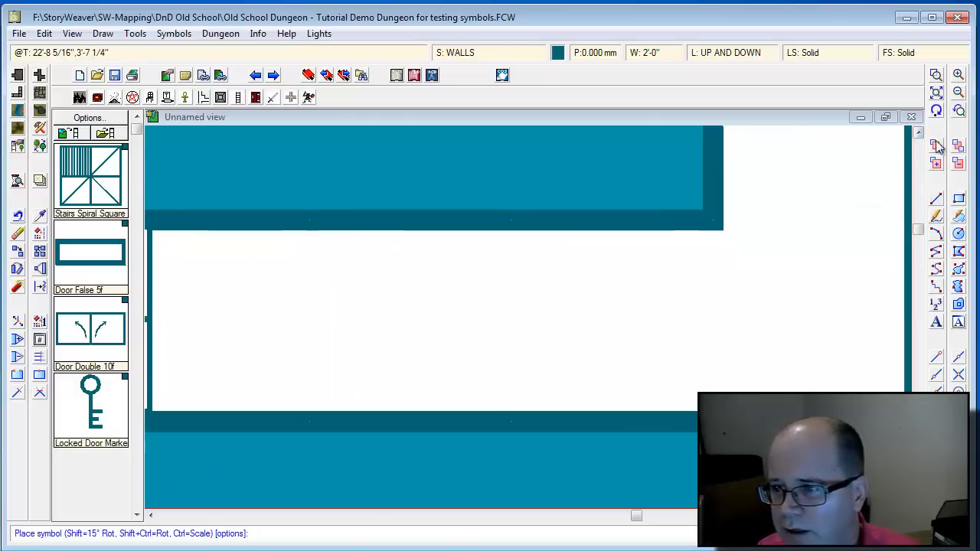
Zoom out and scroll west to bring the octagonal stair room into view.
left_click(958, 92)
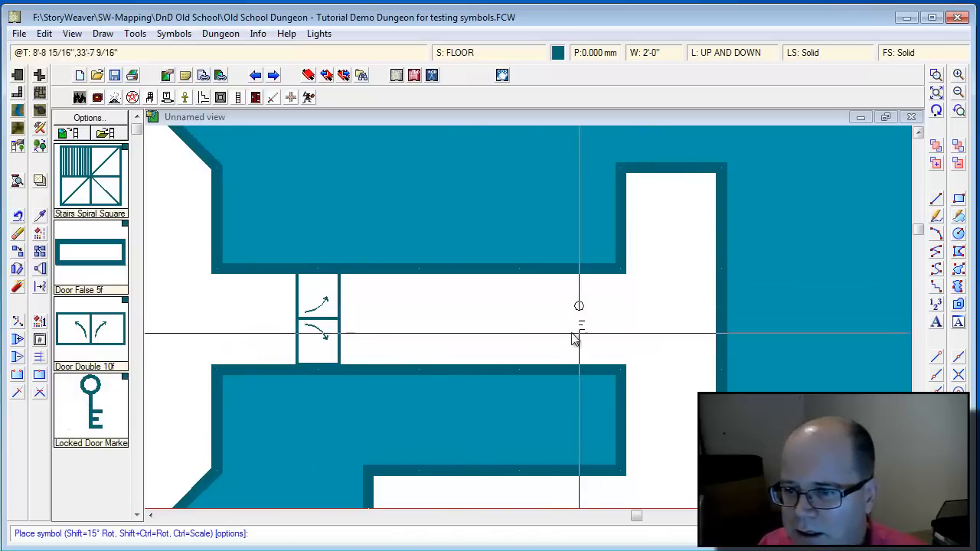
left_click(581, 519)
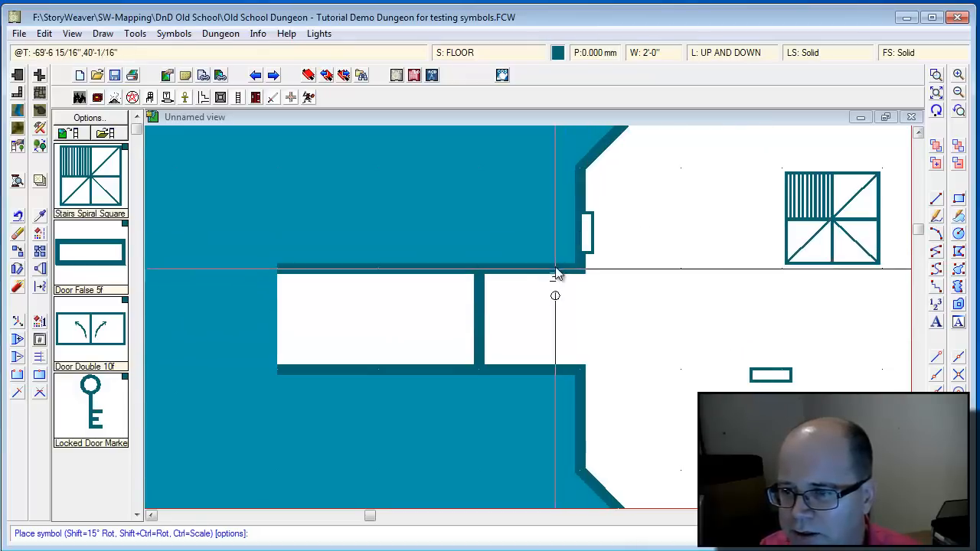
Place five Locked Door Marker keys in the octagon room: beside the west door, below the central door, near the walls.
left_click(599, 242)
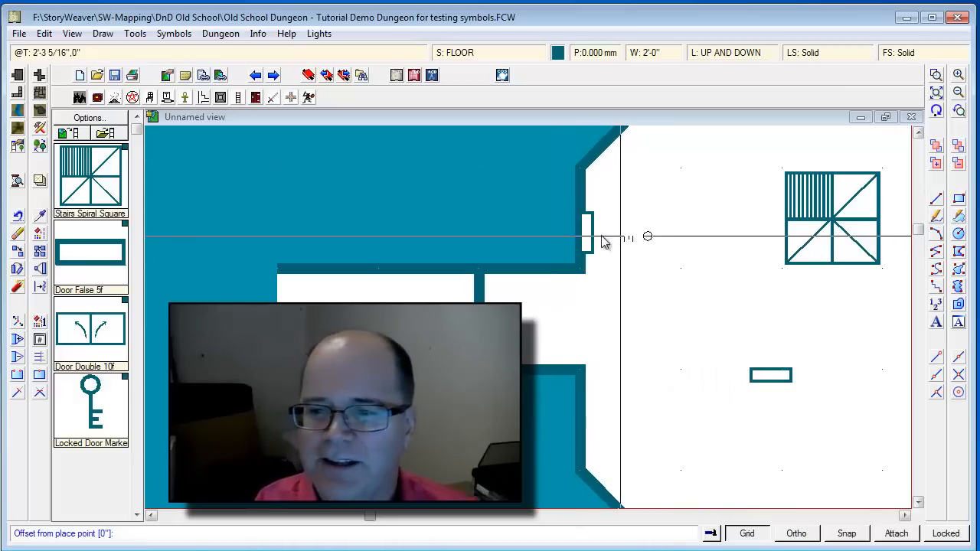
left_click(633, 237)
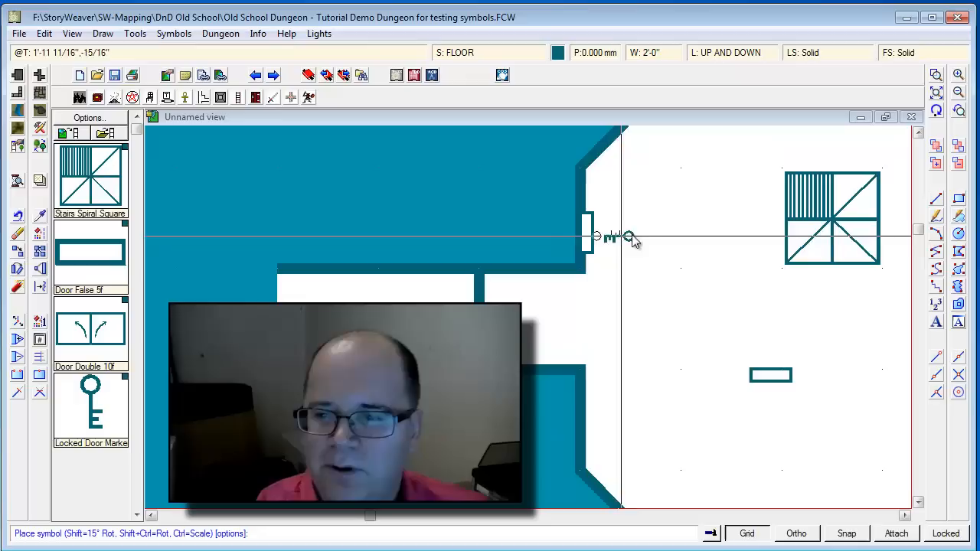
left_click(761, 371)
left_click(759, 413)
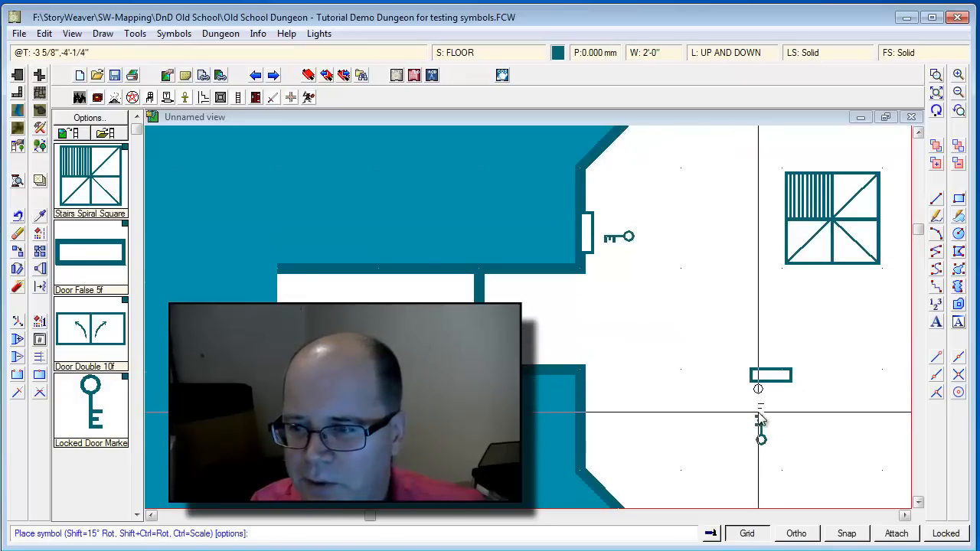
left_click(631, 485)
left_click(650, 469)
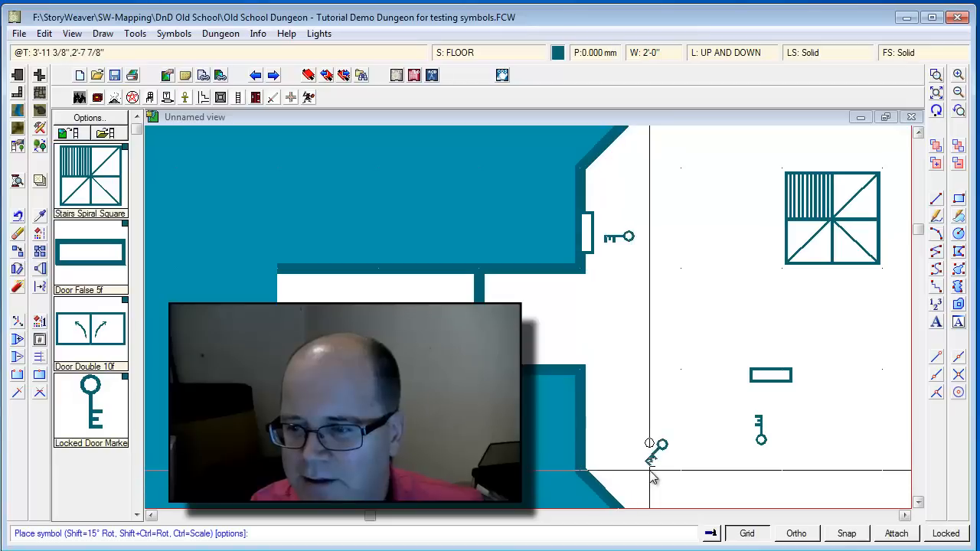
left_click(620, 162)
left_click(634, 177)
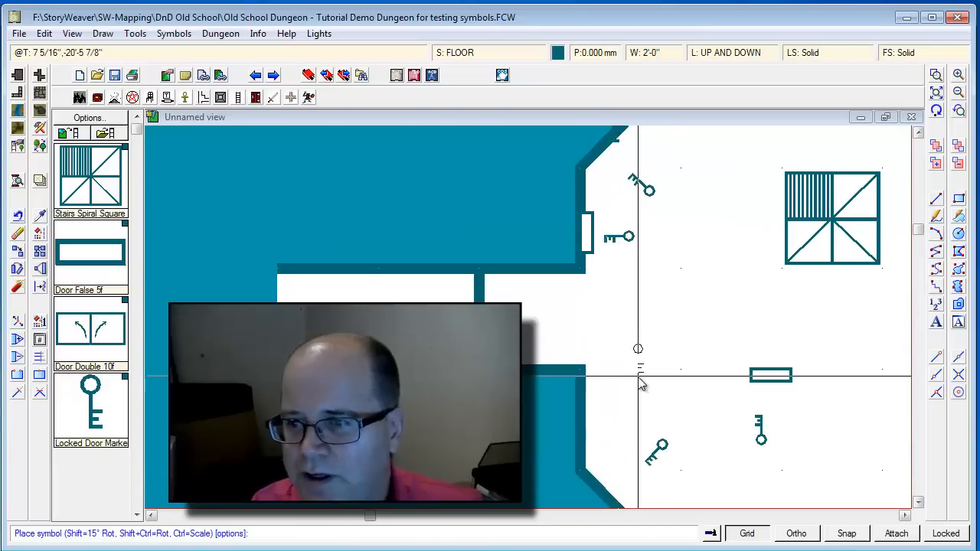
left_click(602, 156)
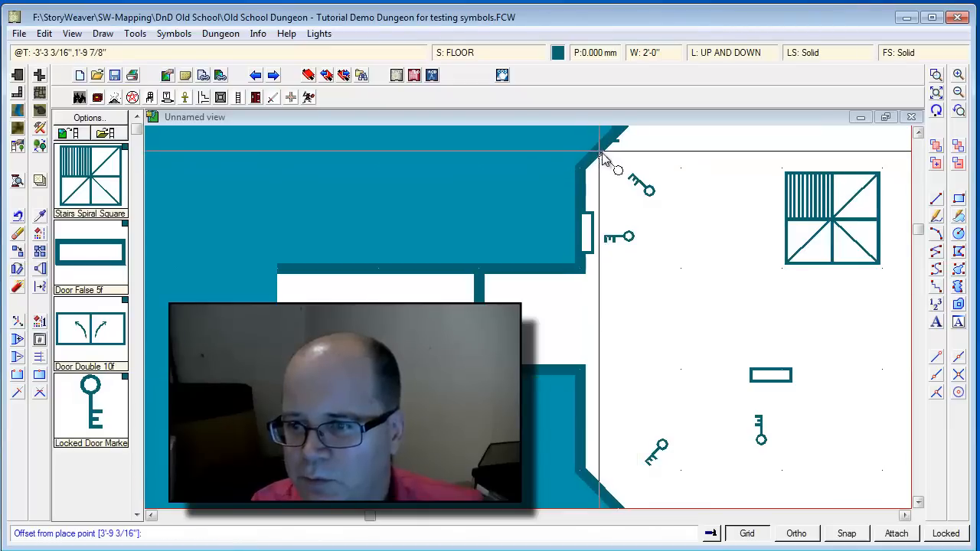
left_click(680, 231)
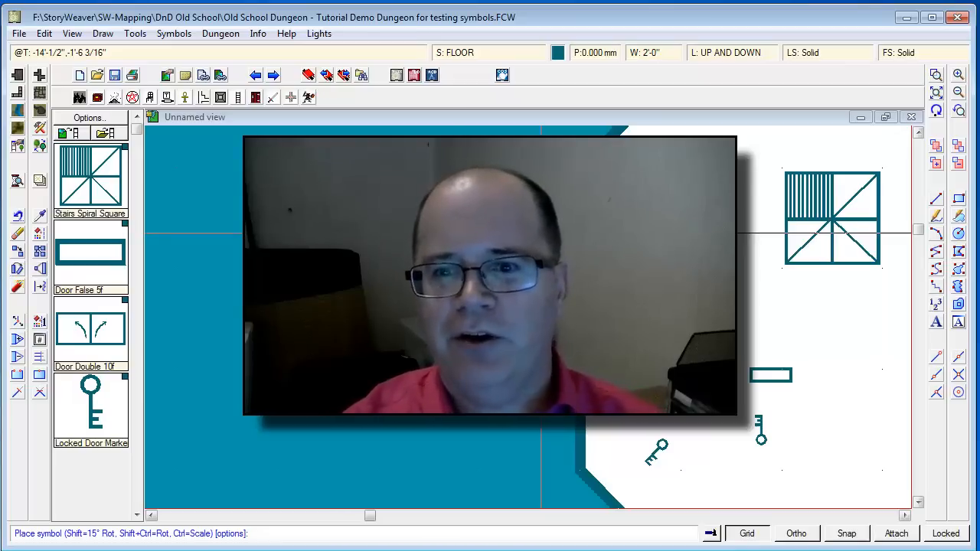
Draw a wedge-shaped floor polygon inside the octagon room, filled with the grey tiled Floor, Default style.
left_click(40, 92)
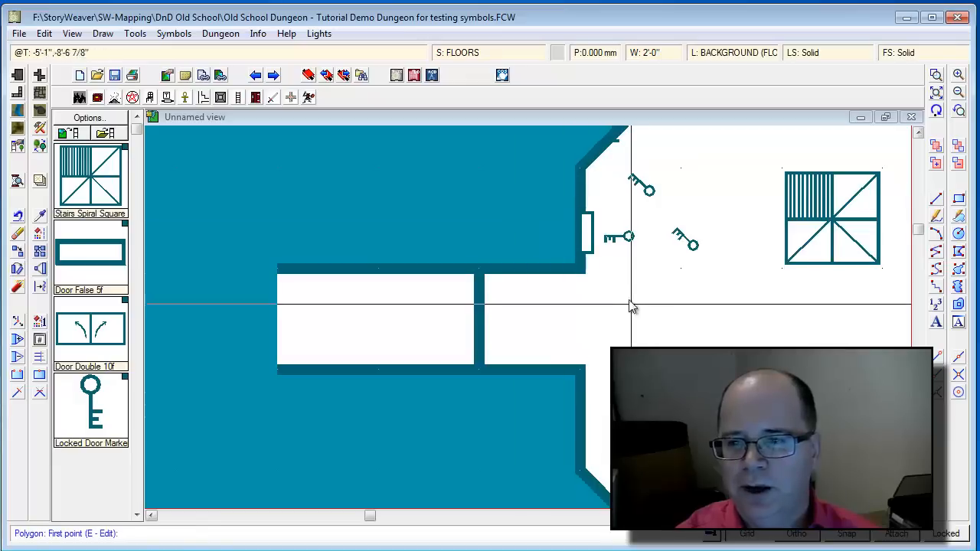
right_click(38, 96)
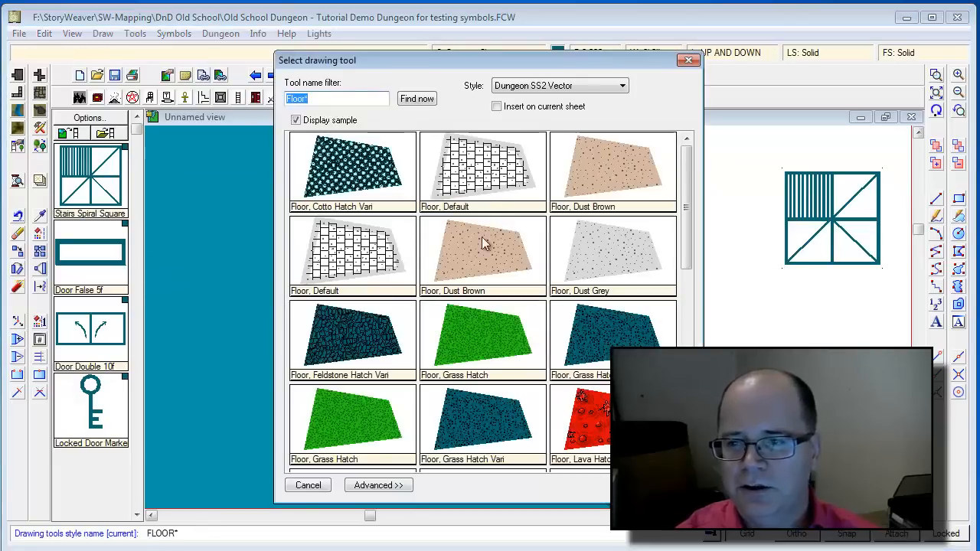
left_click(500, 157)
left_click(611, 270)
left_click(805, 302)
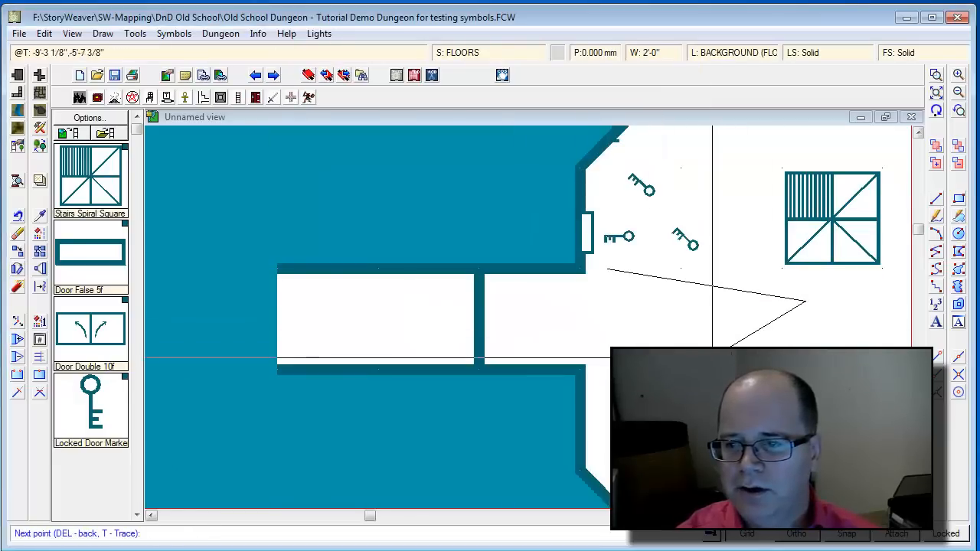
left_click(715, 354)
left_click(613, 325)
right_click(613, 326)
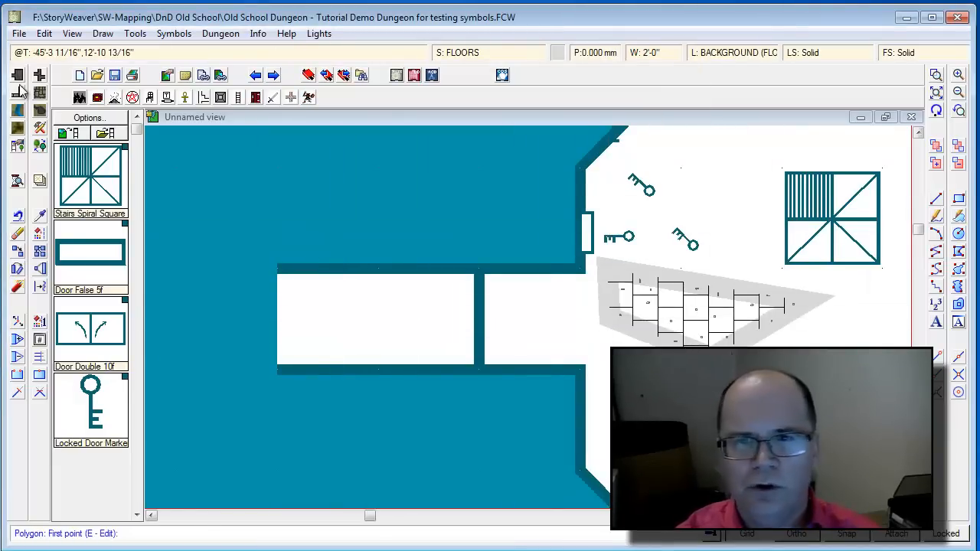